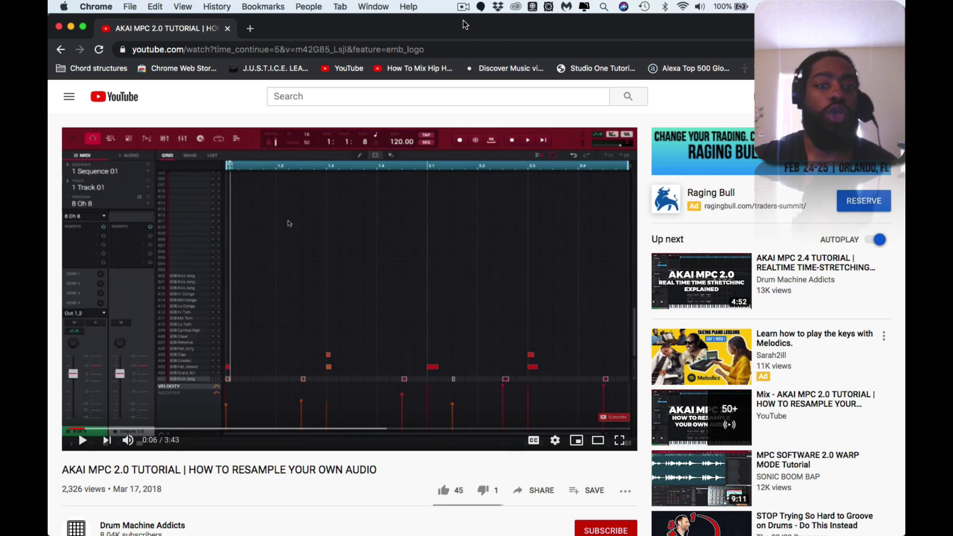
{"action": "scroll", "coordinate": [363, 258], "scroll_direction": "down", "scroll_amount": 3}
{"action": "scroll", "coordinate": [362, 258], "scroll_direction": "down", "scroll_amount": 1}
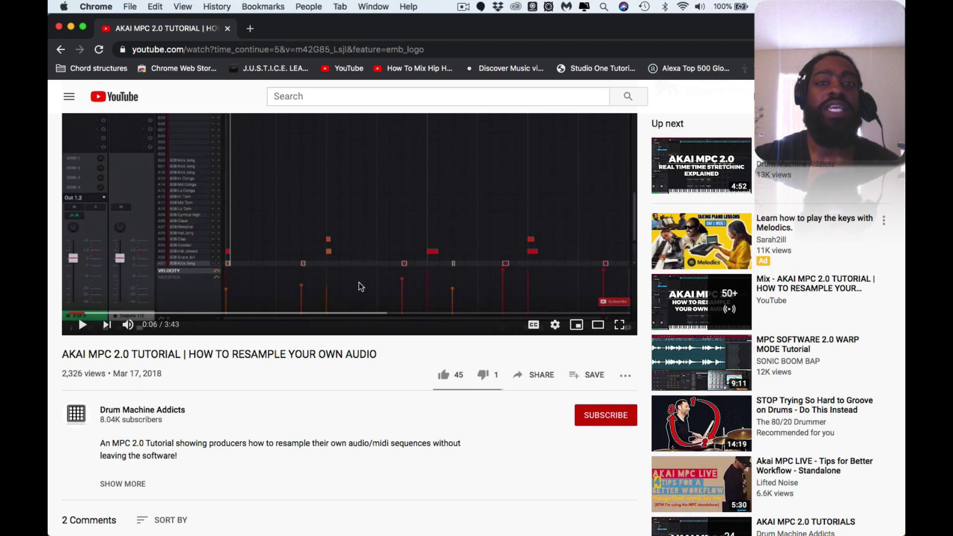
{"action": "scroll", "coordinate": [358, 287], "scroll_direction": "up", "scroll_amount": 3}
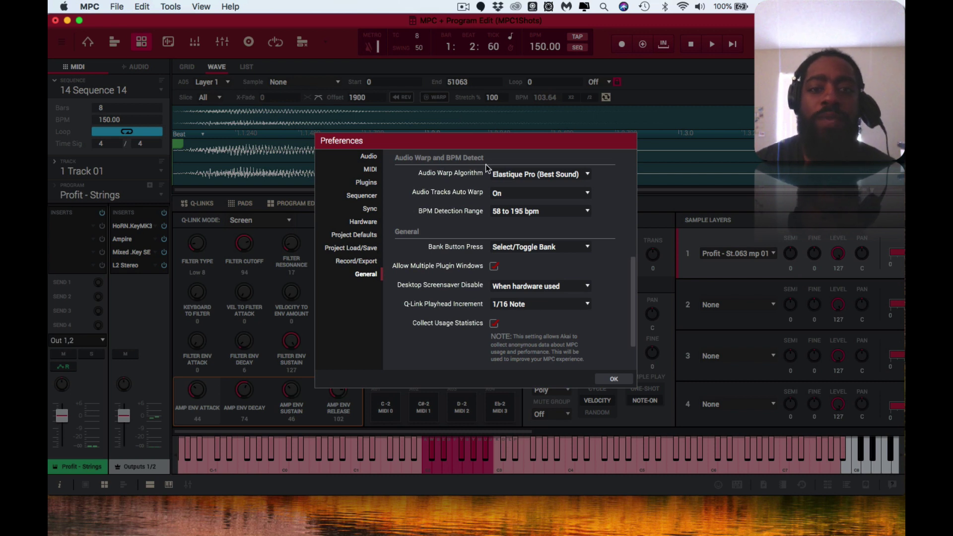
Browse the Audio Warp Algorithm choices (Elastique Pro, Efficient, Mobile, MPC Least CPU), keeping Elastique Pro.
{"action": "left_click", "coordinate": [587, 177]}
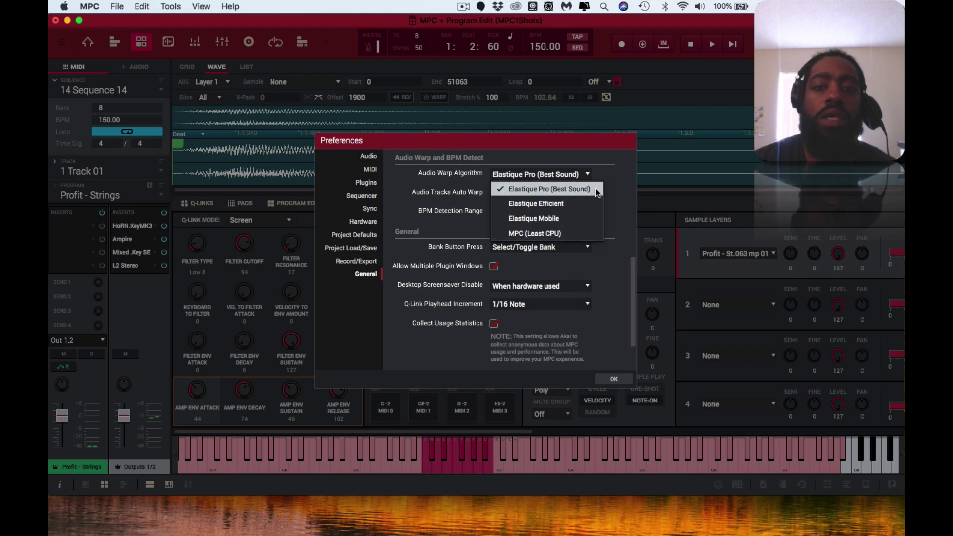
{"action": "left_click", "coordinate": [615, 185]}
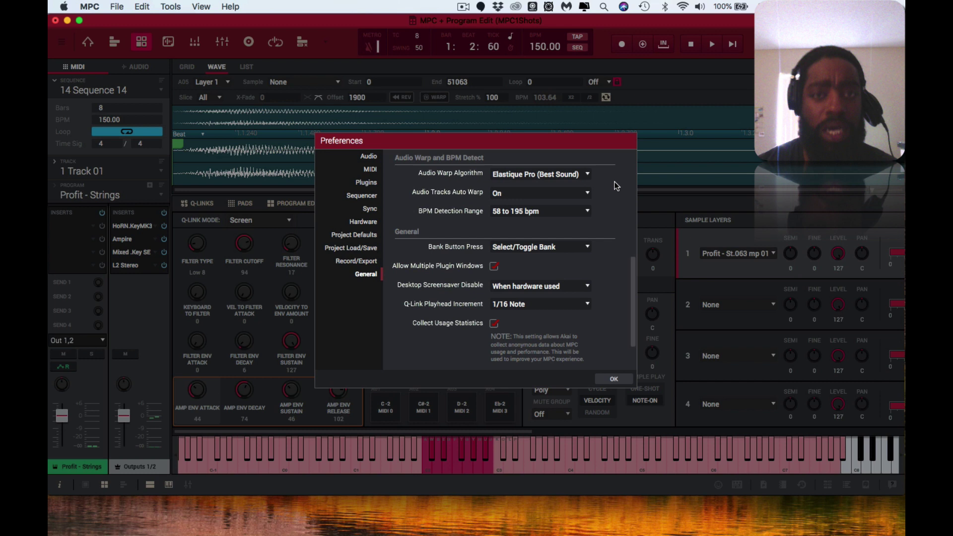
{"action": "left_click", "coordinate": [589, 176]}
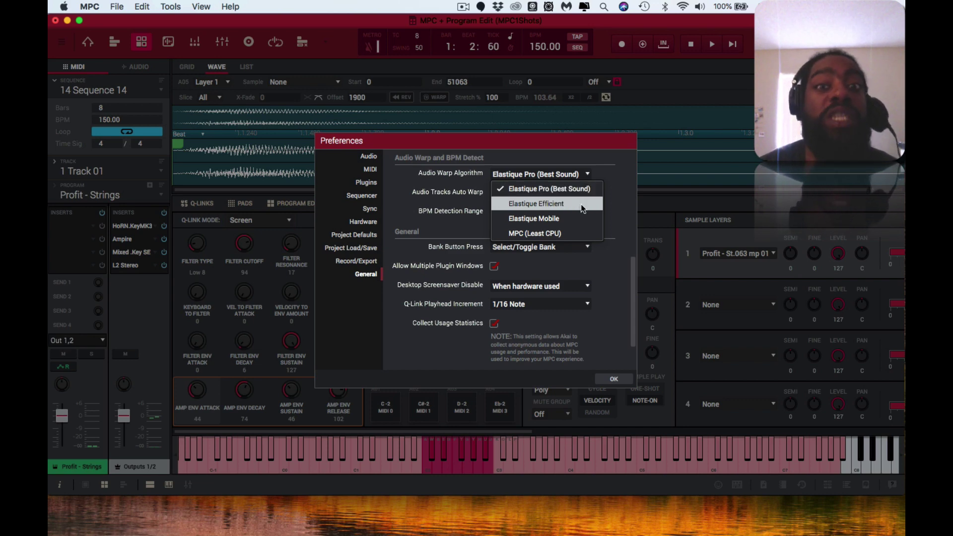
{"action": "left_click", "coordinate": [619, 380]}
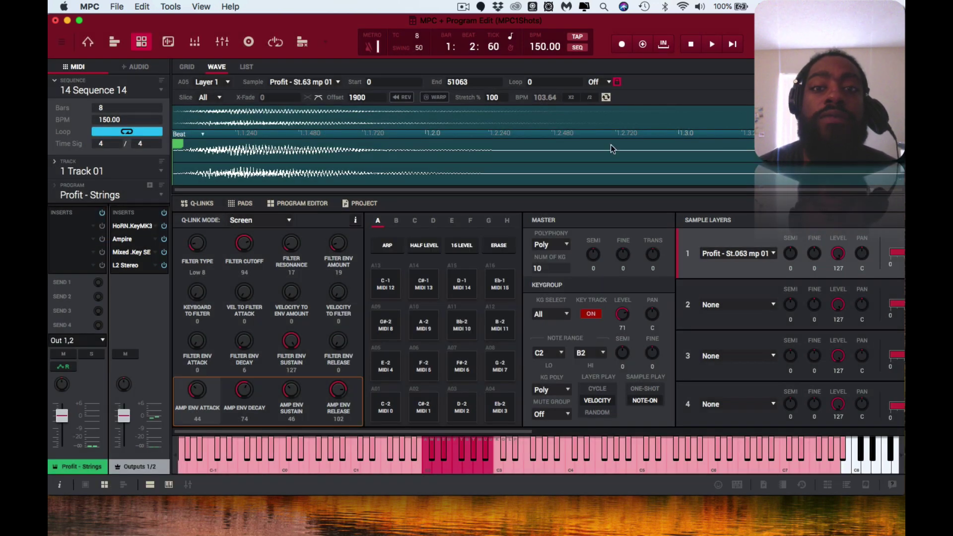
{"action": "left_click", "coordinate": [584, 7]}
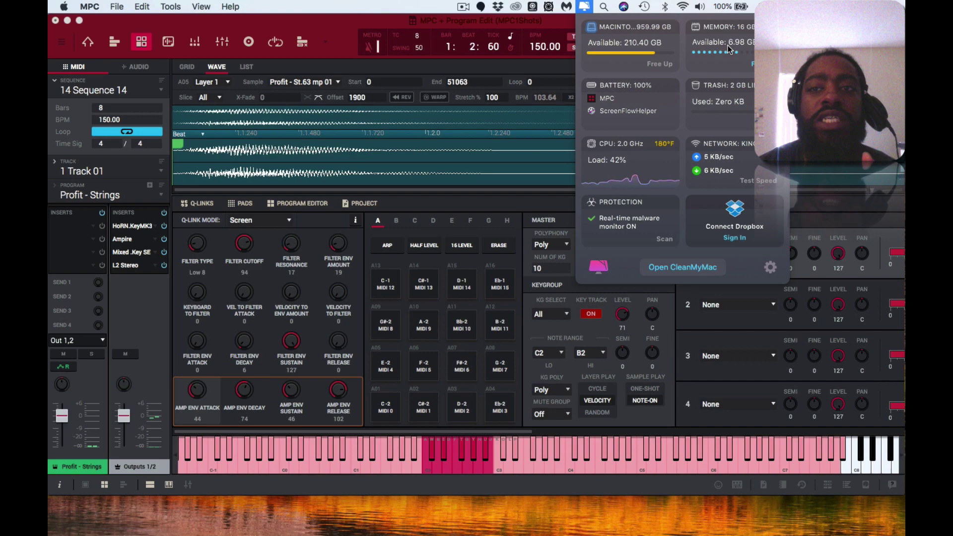
{"action": "left_click", "coordinate": [583, 6]}
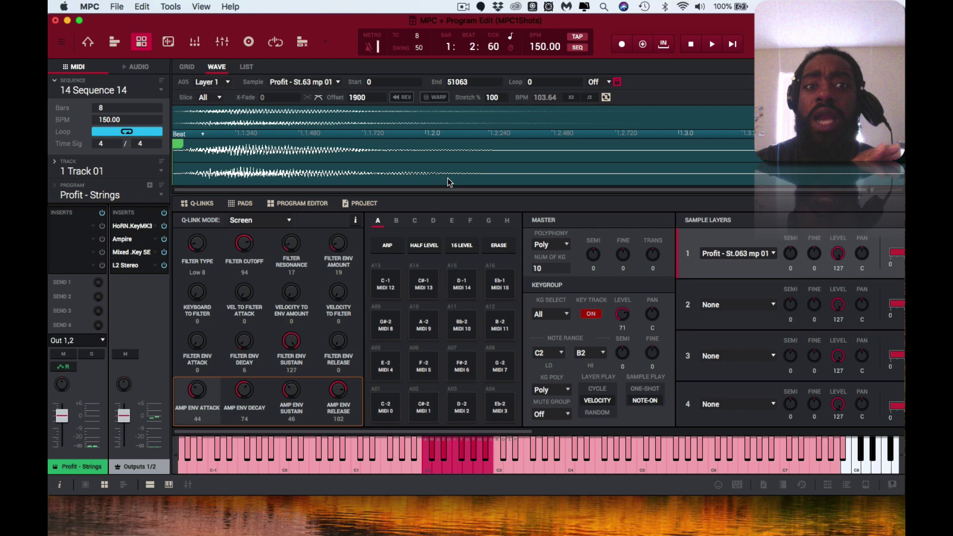
Play and stop the strings sequence twice with warp off.
{"action": "key", "text": "space"}
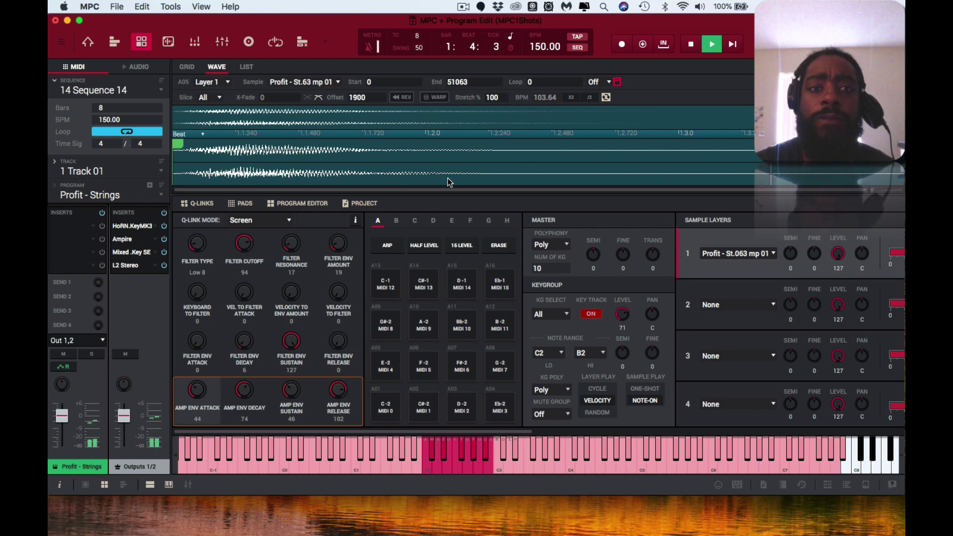
{"action": "key", "text": "space"}
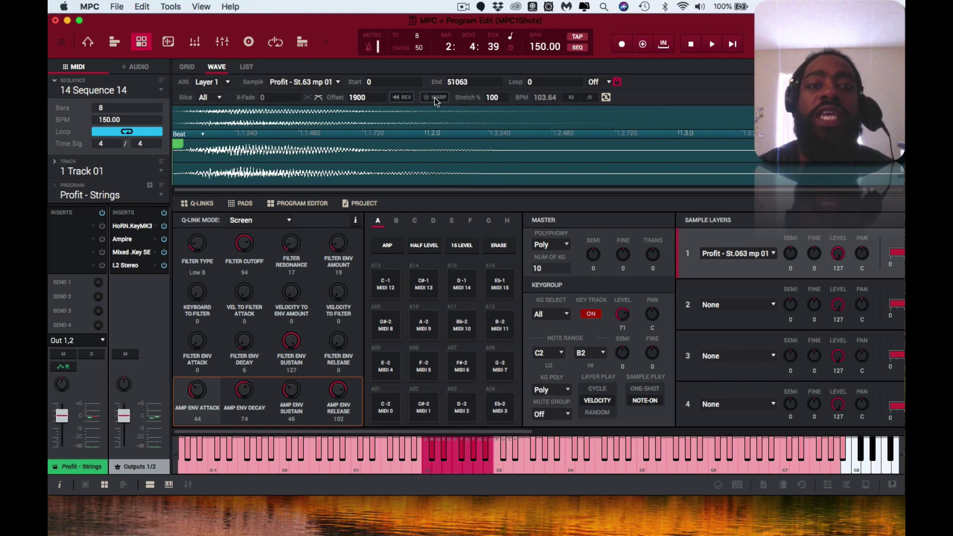
{"action": "key", "text": "space"}
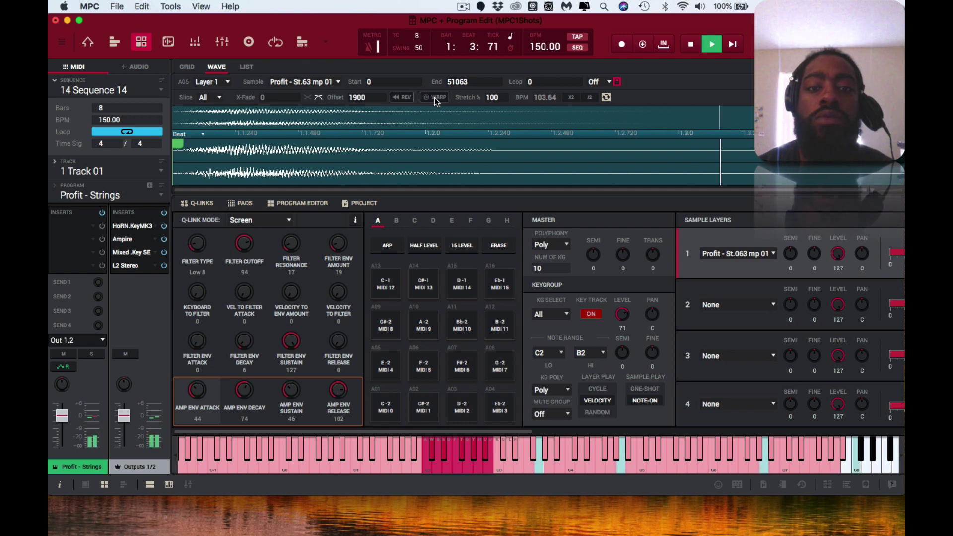
{"action": "key", "text": "space"}
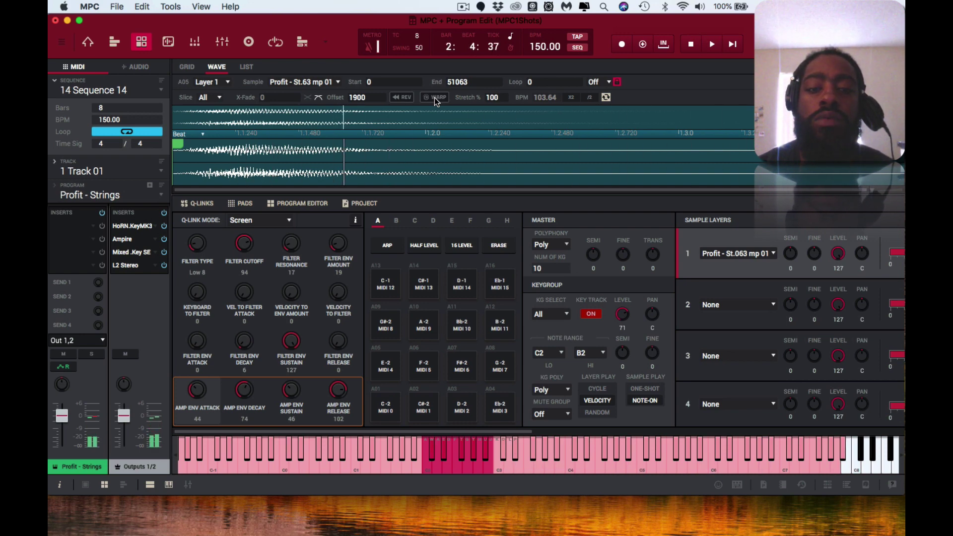
Play the strings sequence with WARP enabled, then stop and disable WARP.
{"action": "left_click", "coordinate": [433, 98]}
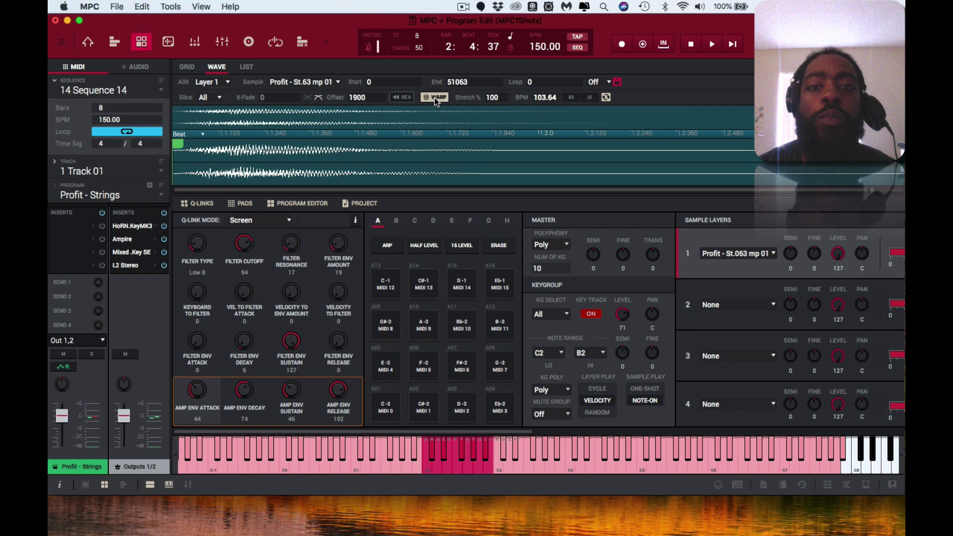
{"action": "key", "text": "space"}
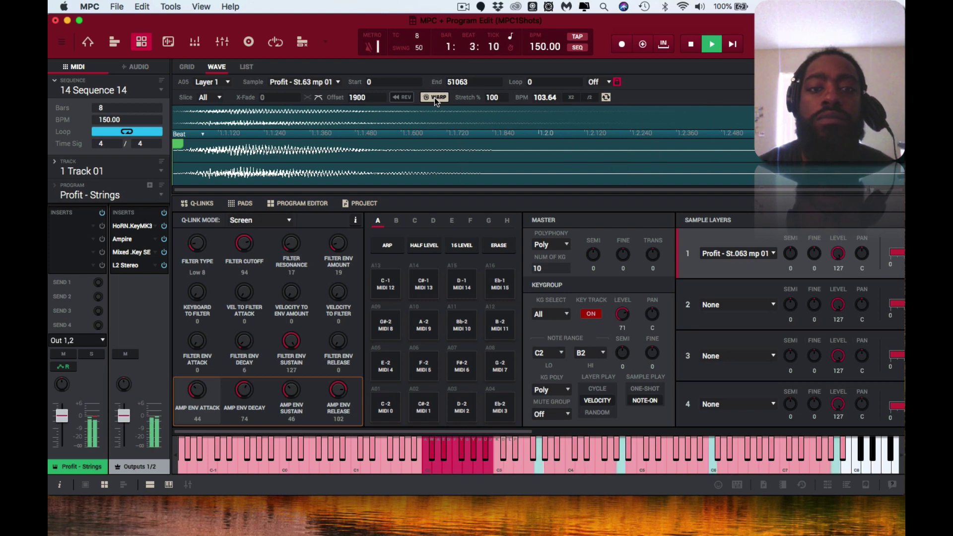
{"action": "key", "text": "space"}
{"action": "left_click", "coordinate": [434, 98]}
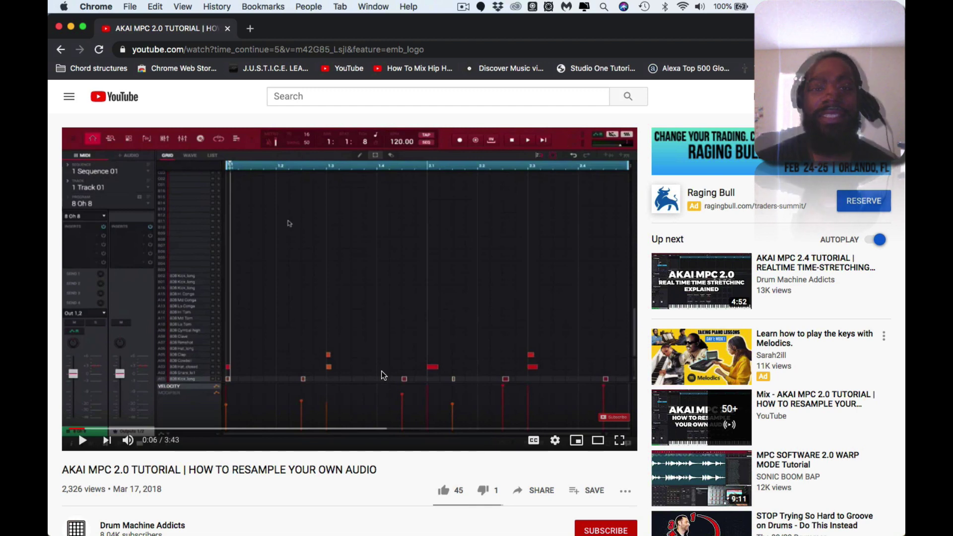
{"action": "key", "text": "ctrl+Right"}
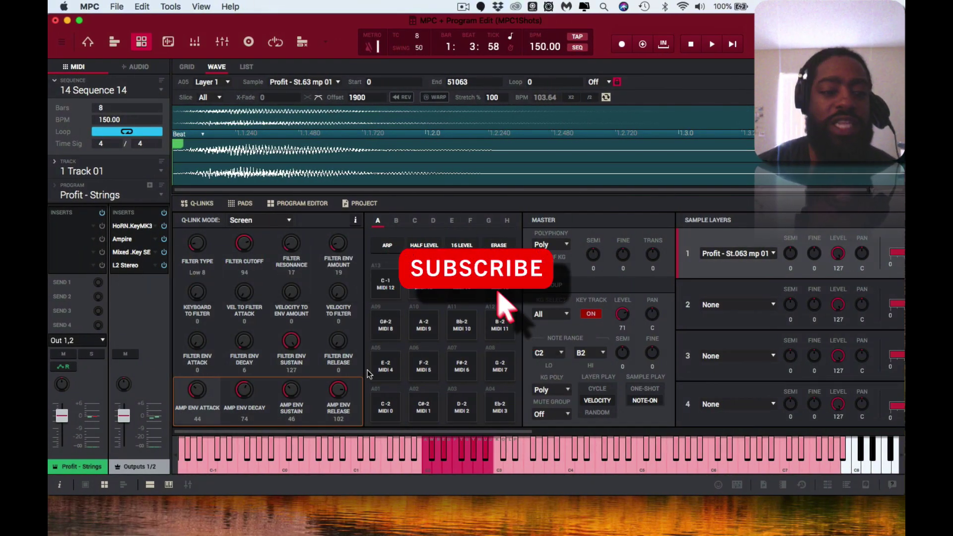
{"action": "left_click", "coordinate": [150, 485]}
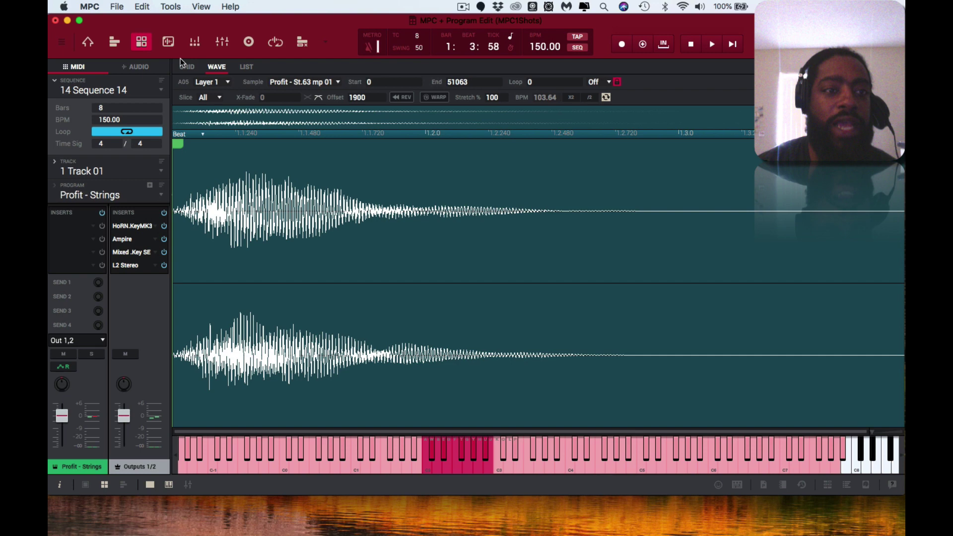
{"action": "key", "text": "g"}
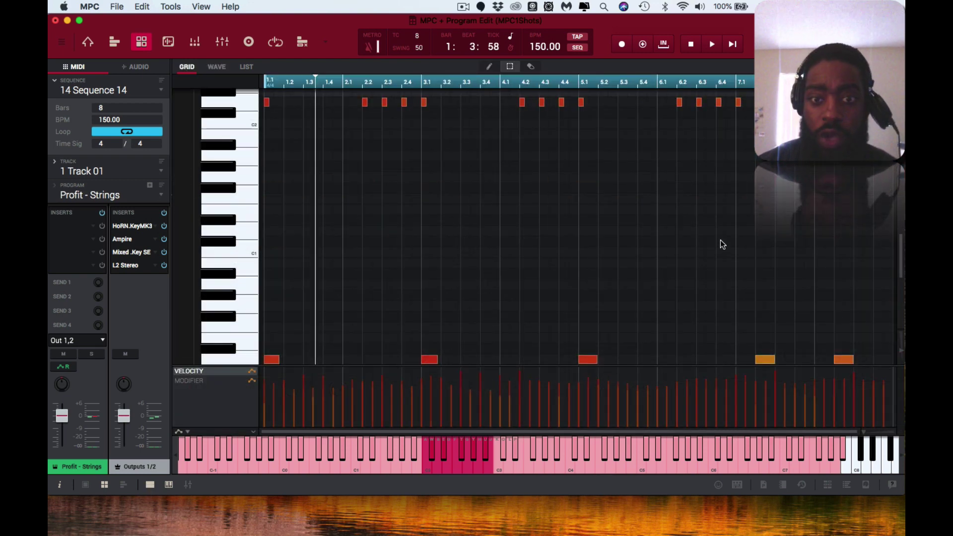
{"action": "scroll", "coordinate": [720, 244], "scroll_direction": "up", "scroll_amount": 5}
{"action": "scroll", "coordinate": [720, 244], "scroll_direction": "up", "scroll_amount": 5}
{"action": "scroll", "coordinate": [720, 244], "scroll_direction": "up", "scroll_amount": 3}
{"action": "scroll", "coordinate": [720, 245], "scroll_direction": "down", "scroll_amount": 3}
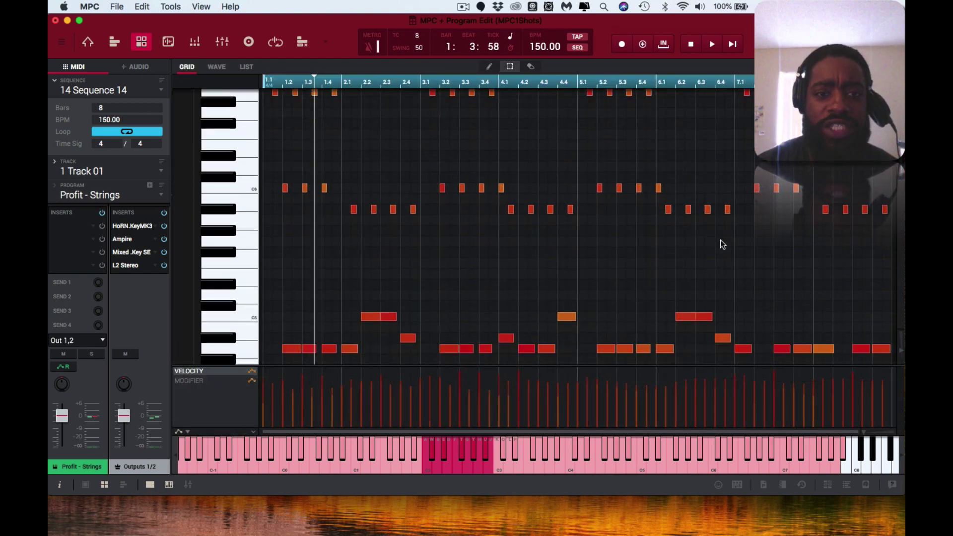
{"action": "scroll", "coordinate": [720, 244], "scroll_direction": "up", "scroll_amount": 3}
{"action": "scroll", "coordinate": [720, 245], "scroll_direction": "down", "scroll_amount": 3}
{"action": "scroll", "coordinate": [720, 245], "scroll_direction": "down", "scroll_amount": 3}
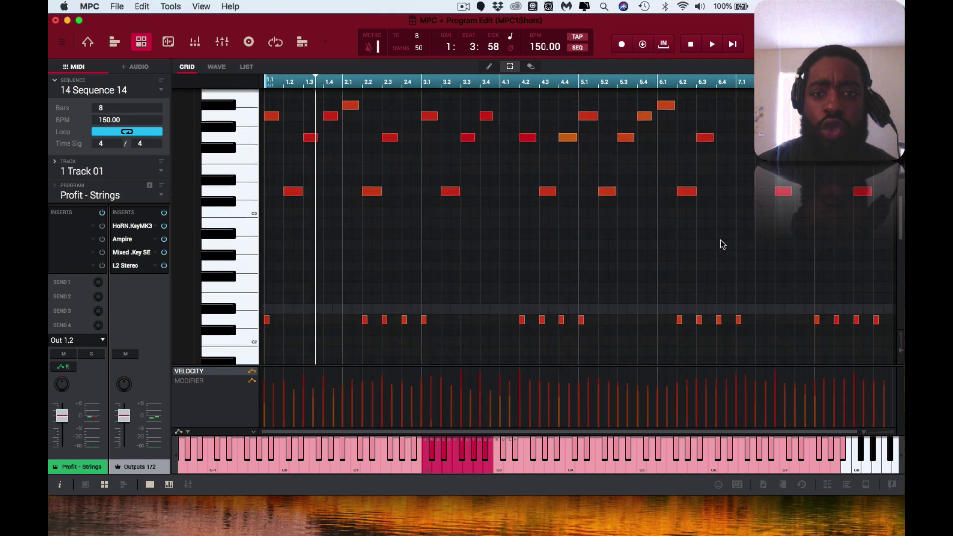
{"action": "scroll", "coordinate": [720, 244], "scroll_direction": "down", "scroll_amount": 3}
{"action": "left_click", "coordinate": [150, 484]}
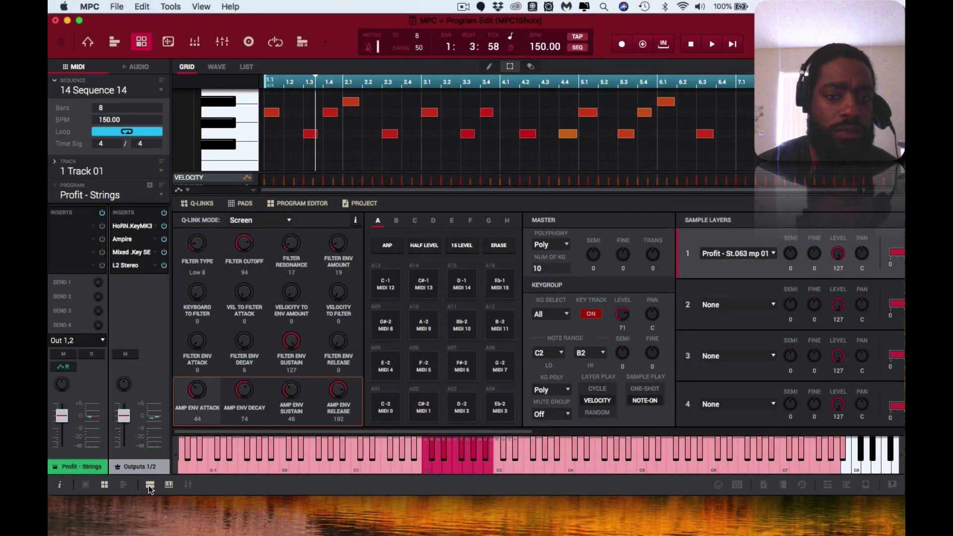
{"action": "left_click", "coordinate": [148, 484]}
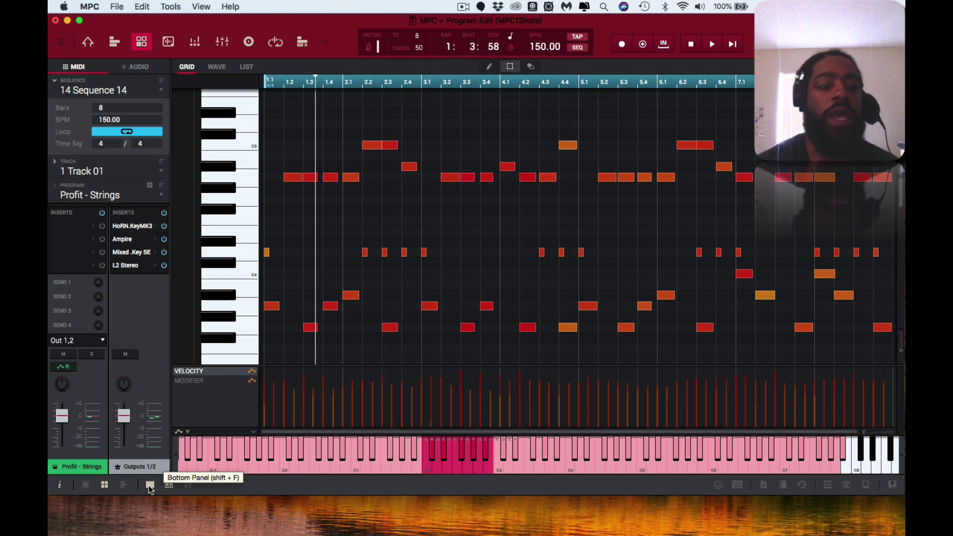
Open Track 01(88) from Main Mode's sample list, cancelling the Replace or Rename warning.
{"action": "left_click", "coordinate": [148, 485]}
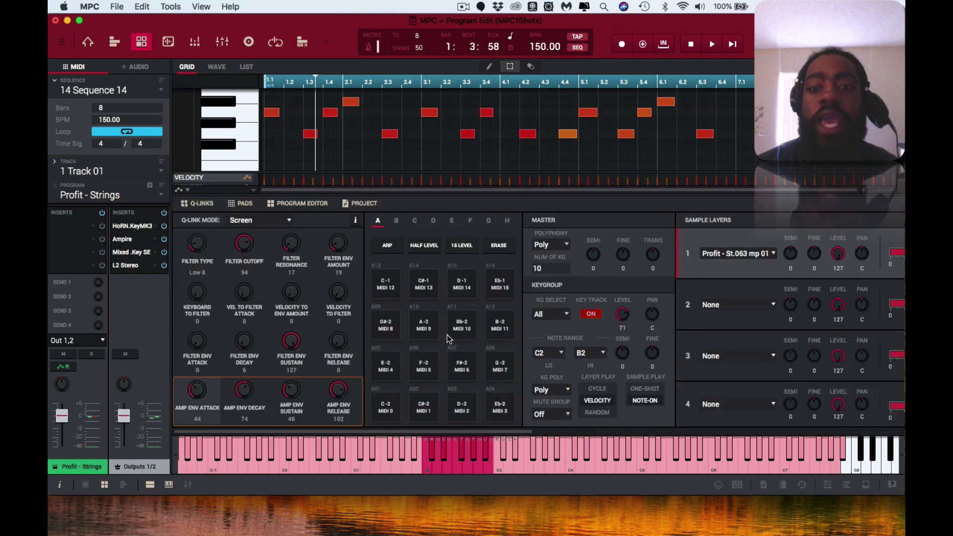
{"action": "key", "text": "ctrl+m"}
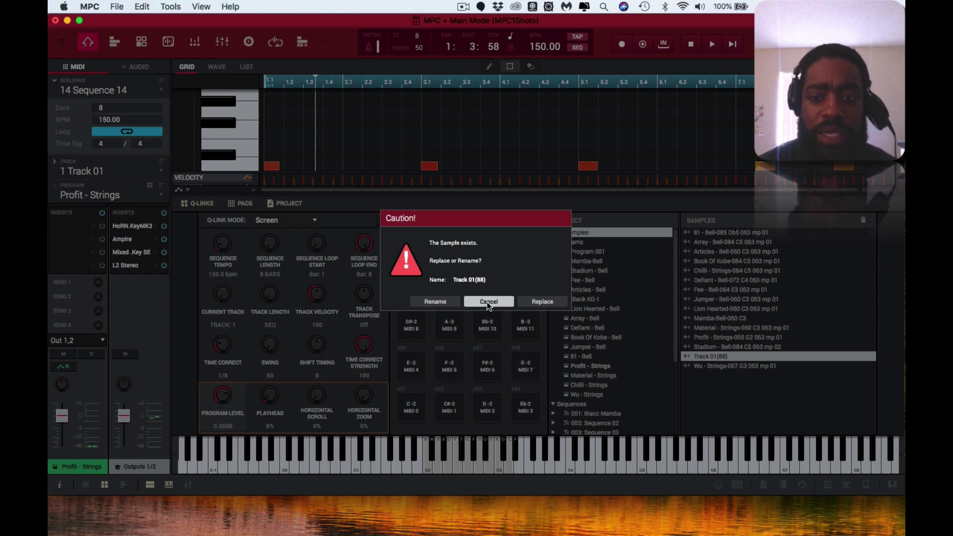
{"action": "left_click", "coordinate": [488, 301]}
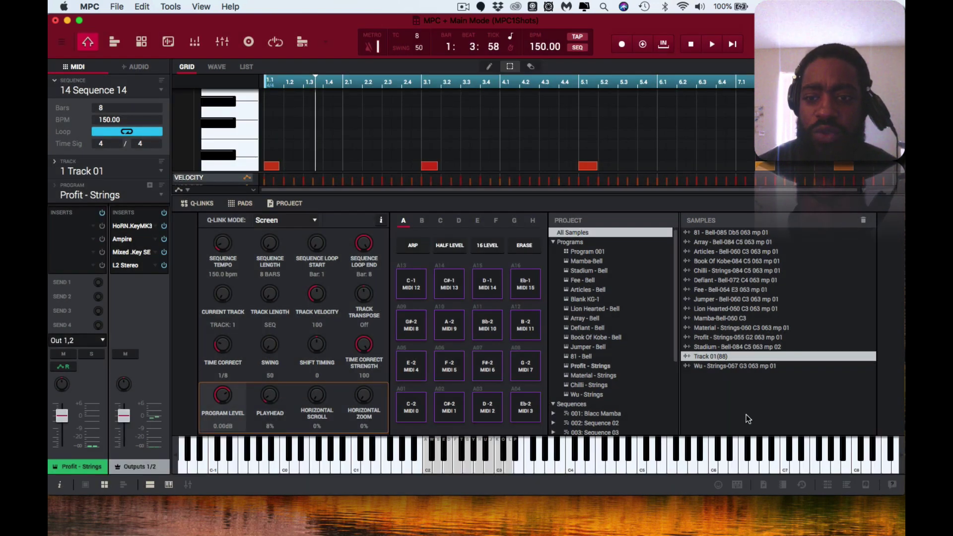
{"action": "double_click", "coordinate": [714, 355]}
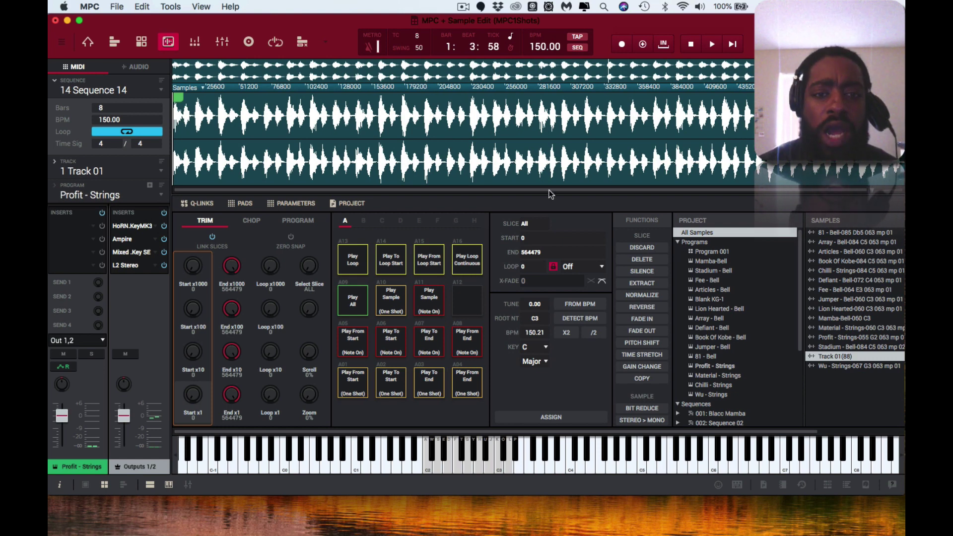
Loop the Track 01(88) sample continuously, then go back to Program Edit.
{"action": "left_click", "coordinate": [470, 259]}
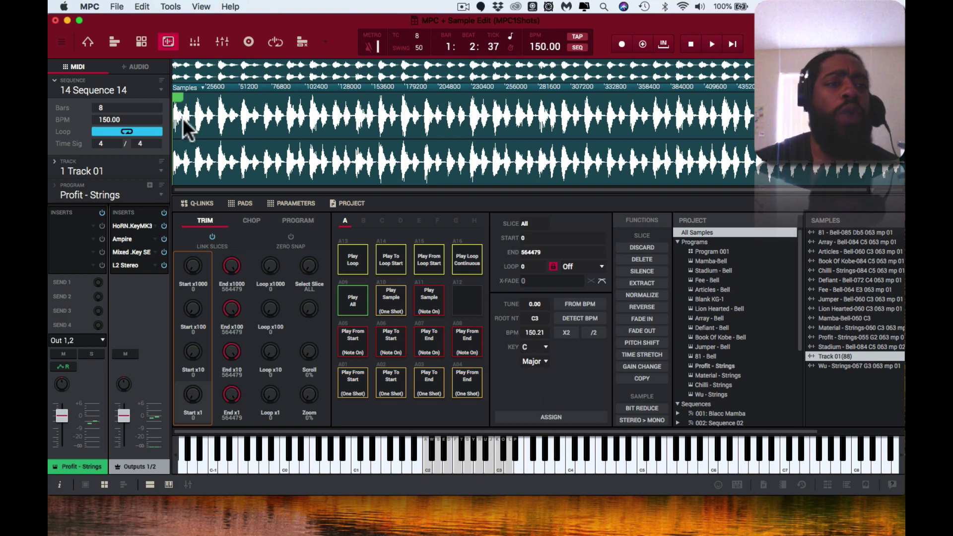
{"action": "left_click", "coordinate": [144, 42]}
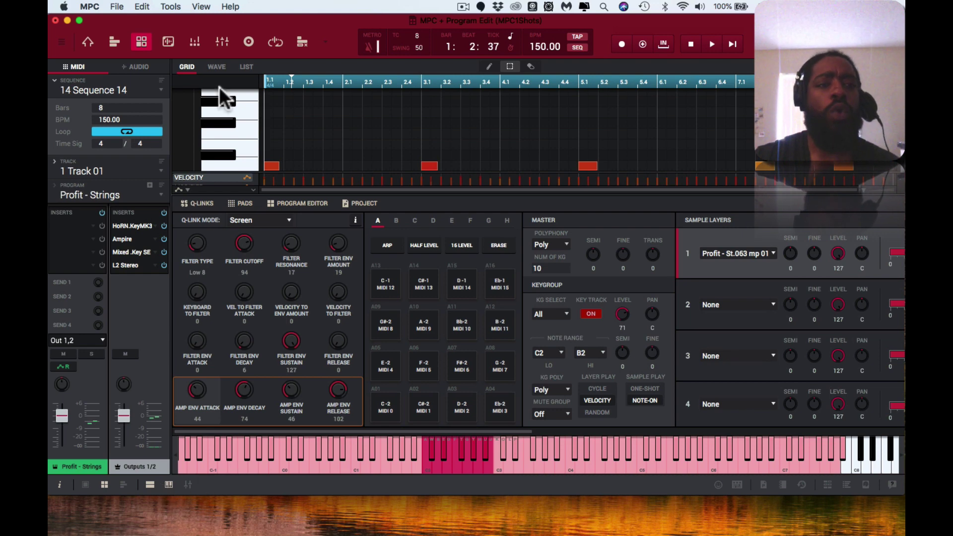
Display the strings sample in the WAVE tab and open the KG Select dropdown.
{"action": "left_click", "coordinate": [217, 66]}
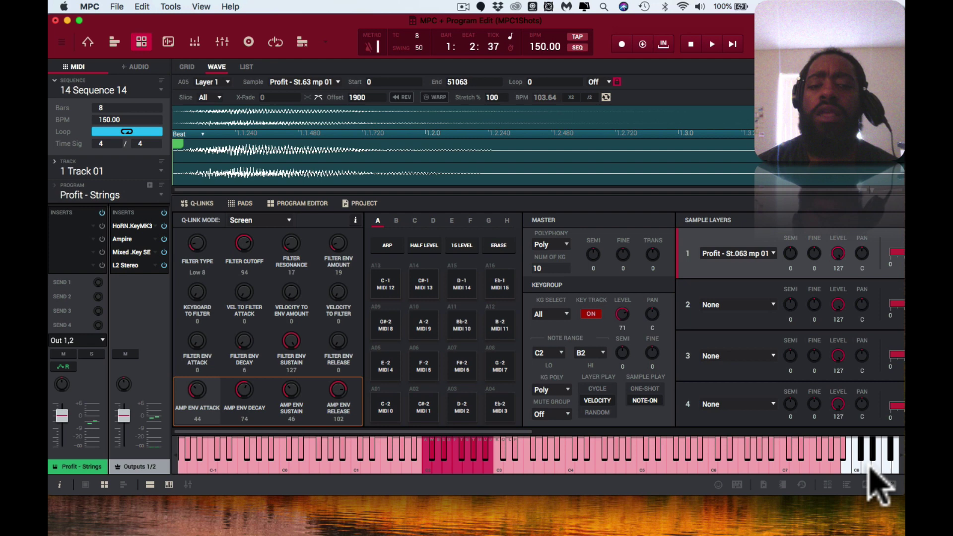
{"action": "left_click", "coordinate": [564, 316]}
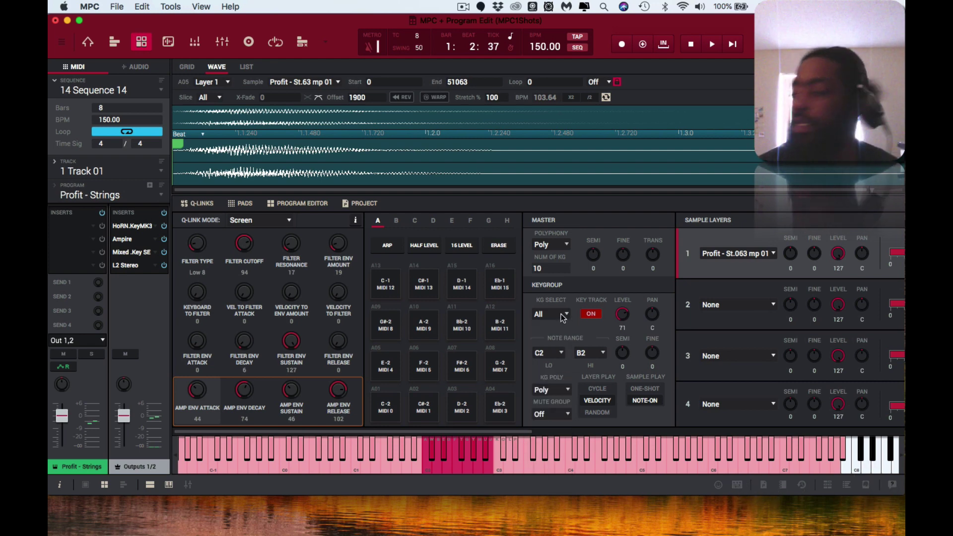
Enter 128, then 11 keygroups in Num of KG, ending at 10 (C-2 to B-2).
{"action": "mouse_move", "coordinate": [538, 268]}
{"action": "left_click", "coordinate": [545, 271]}
{"action": "type", "text": "128"}
{"action": "key", "text": "Return"}
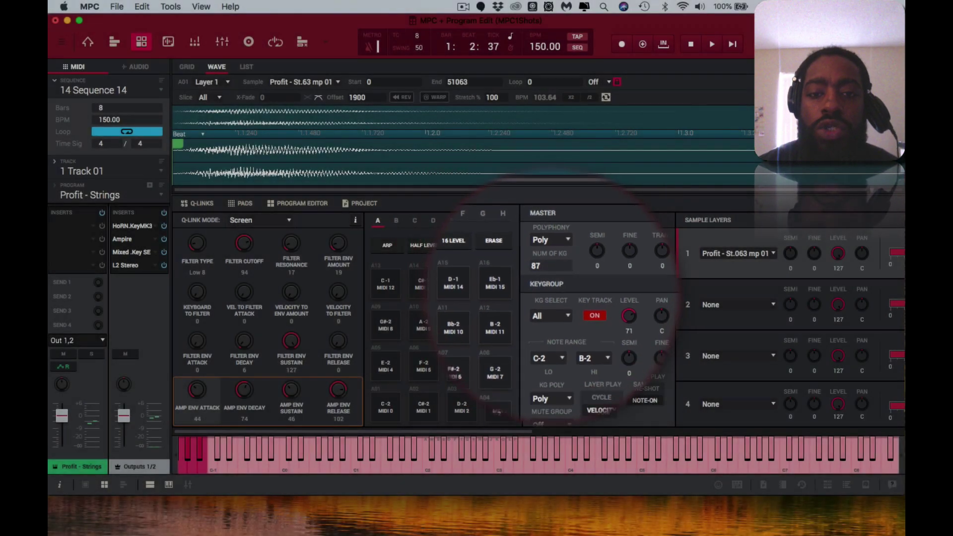
{"action": "type", "text": "11"}
{"action": "key", "text": "Return"}
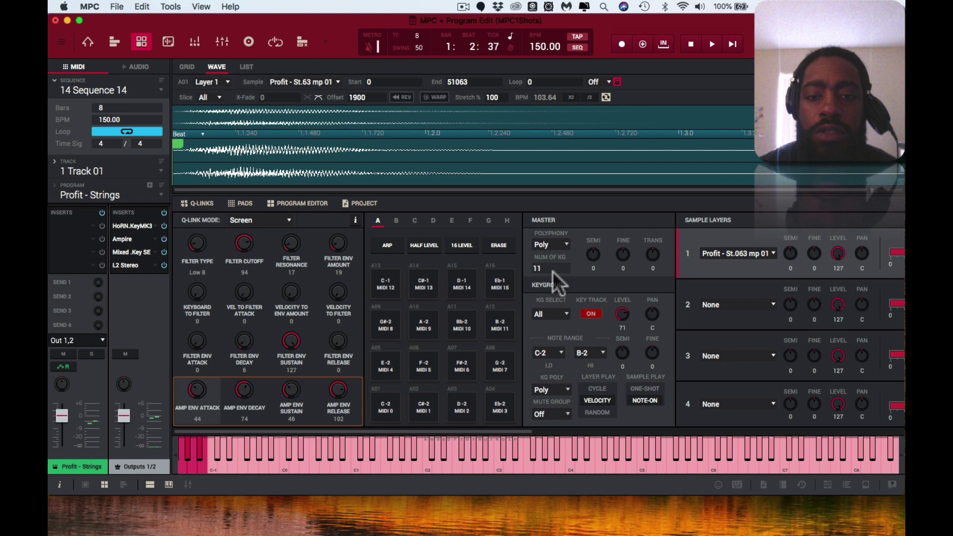
{"action": "scroll", "coordinate": [551, 269], "scroll_direction": "up", "scroll_amount": 2}
{"action": "scroll", "coordinate": [551, 269], "scroll_direction": "down", "scroll_amount": 3}
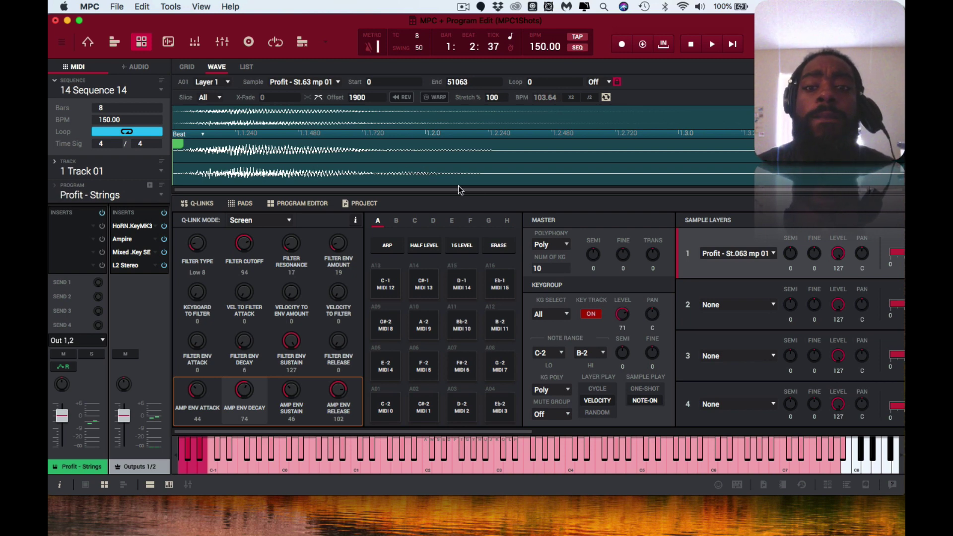
{"action": "scroll", "coordinate": [733, 244], "scroll_direction": "right", "scroll_amount": 2}
{"action": "scroll", "coordinate": [734, 244], "scroll_direction": "right", "scroll_amount": 4}
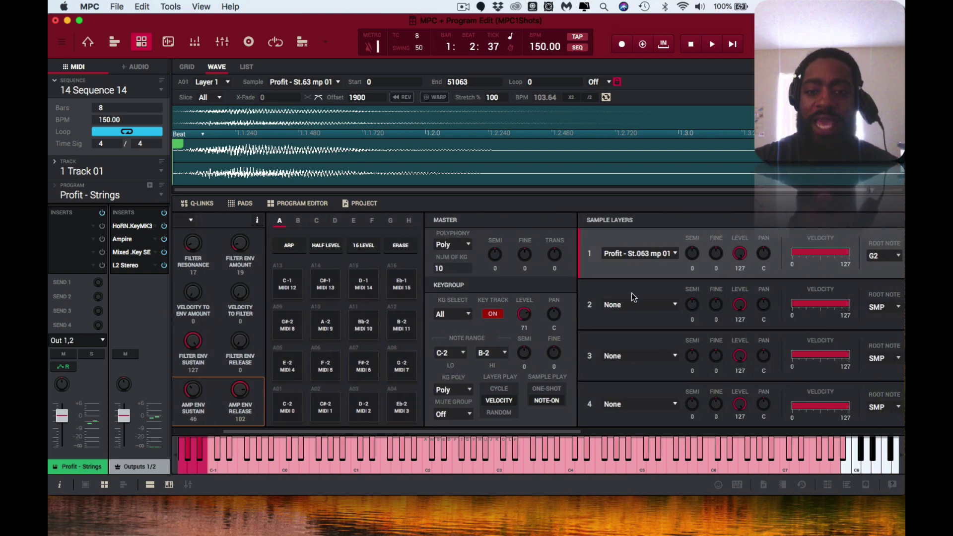
{"action": "left_click", "coordinate": [670, 305]}
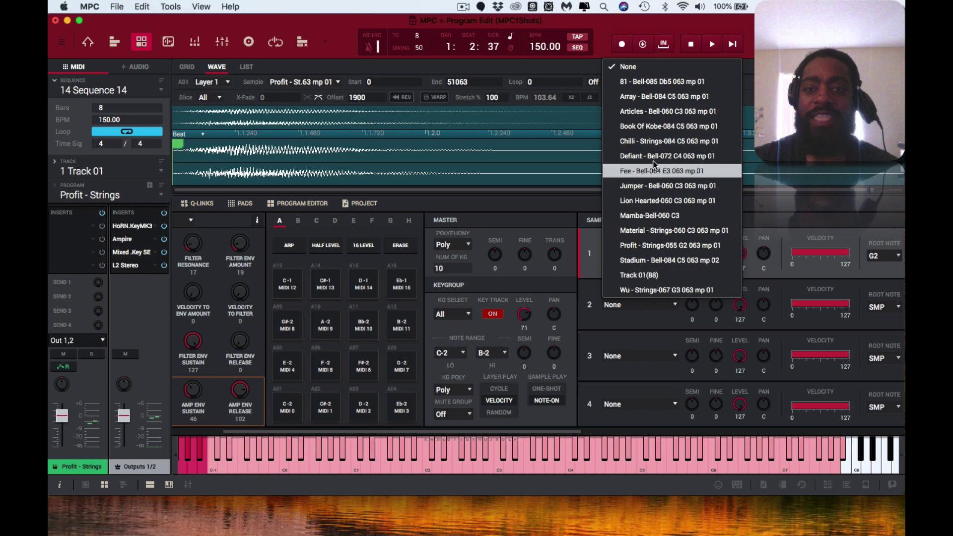
{"action": "left_click", "coordinate": [620, 357]}
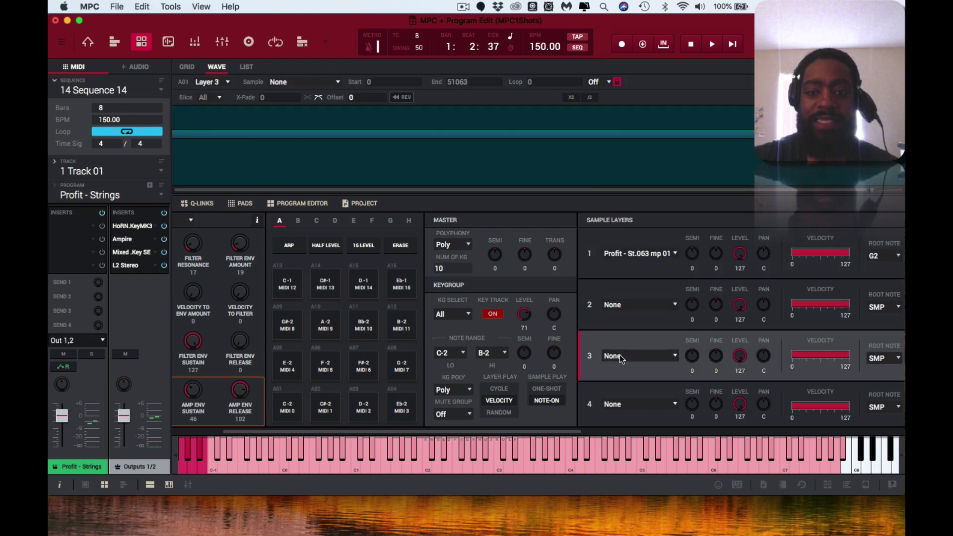
{"action": "left_click", "coordinate": [620, 357]}
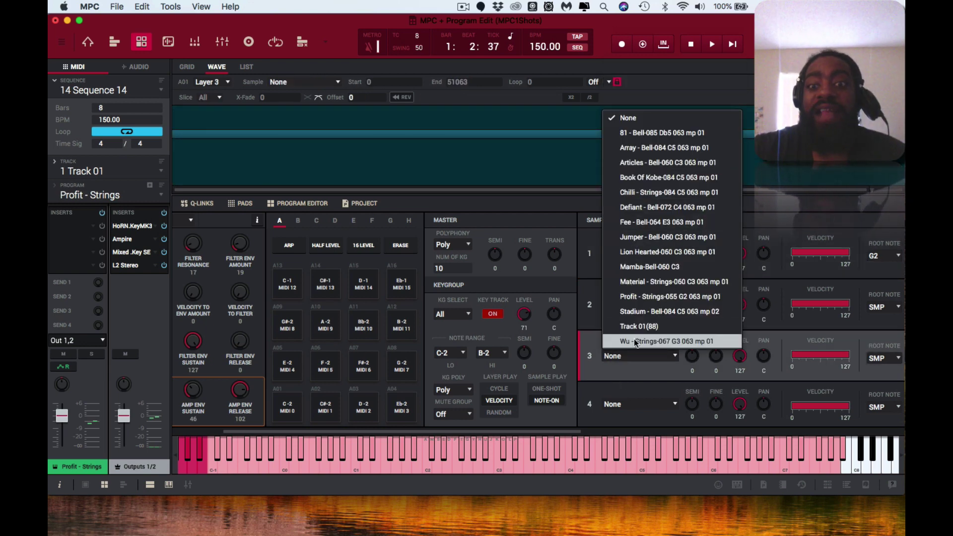
{"action": "left_click", "coordinate": [595, 359]}
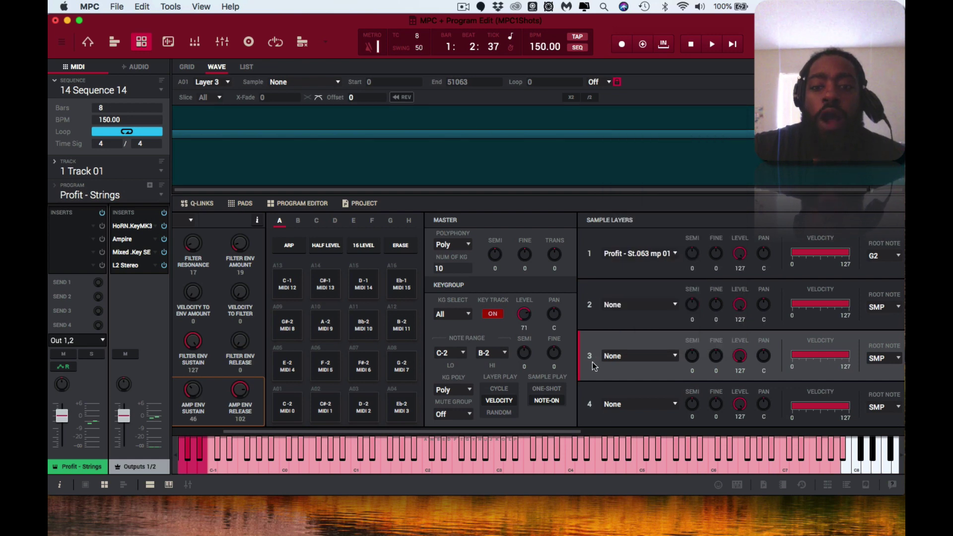
Select Layer 1 in Sample Layers to show its string waveform.
{"action": "left_click", "coordinate": [633, 242]}
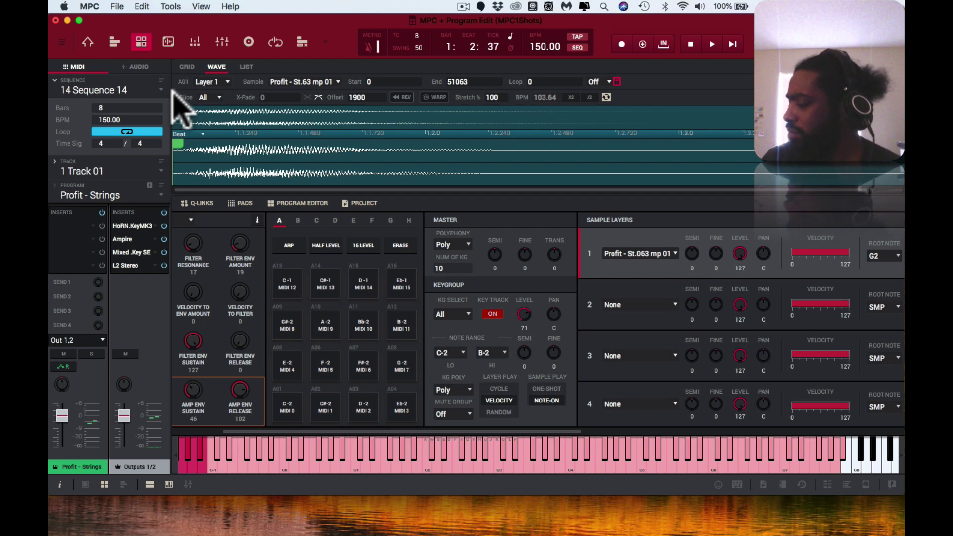
Switch to Pad Perform mode with Ctrl+P.
{"action": "key", "text": "ctrl+p"}
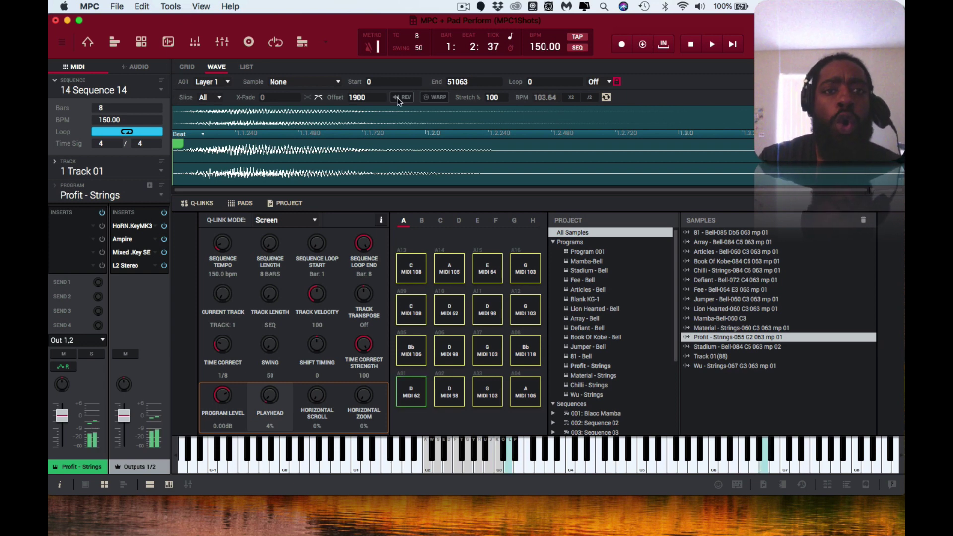
Enable WARP on the string sample, then play and stop the sequence.
{"action": "left_click", "coordinate": [436, 99]}
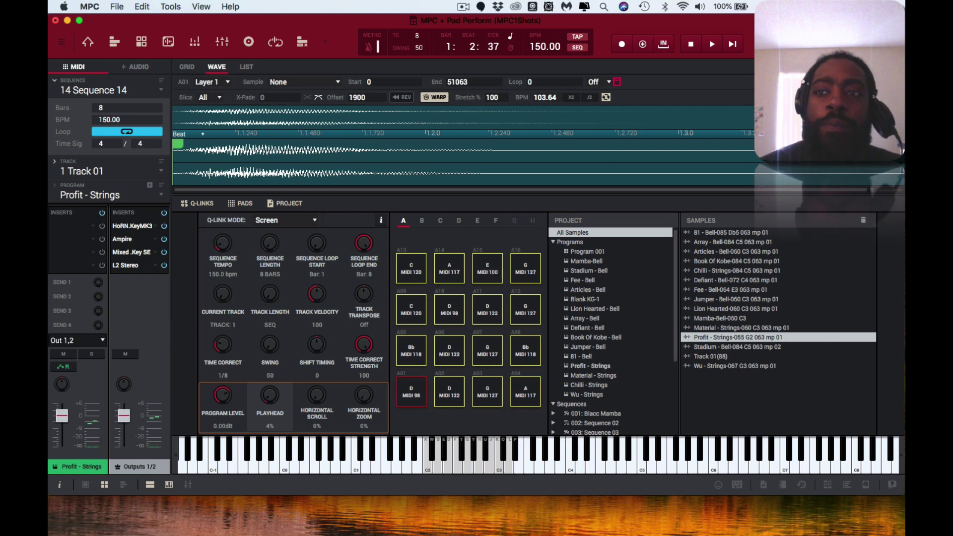
{"action": "key", "text": "space"}
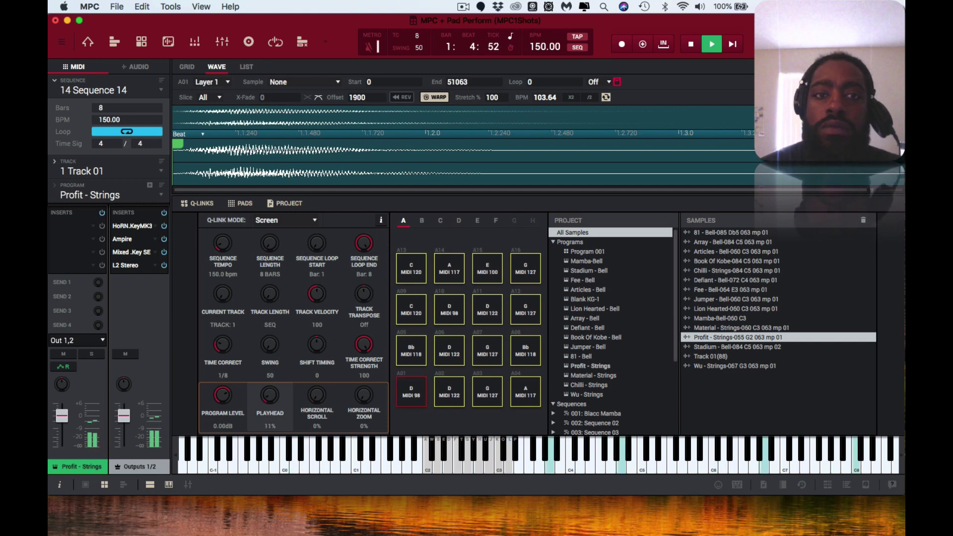
{"action": "key", "text": "space"}
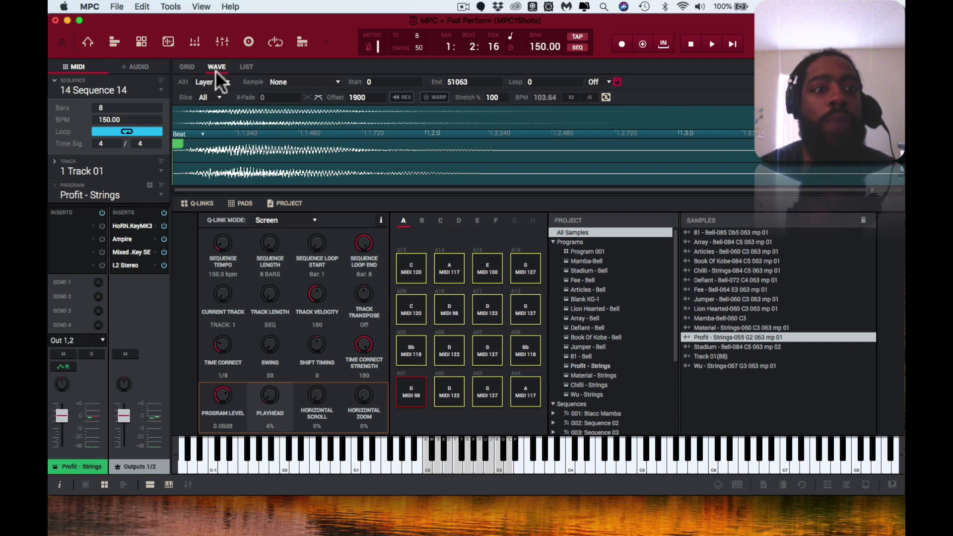
In Program Edit, play the strings with WARP on, then replay with WARP off.
{"action": "left_click", "coordinate": [144, 39]}
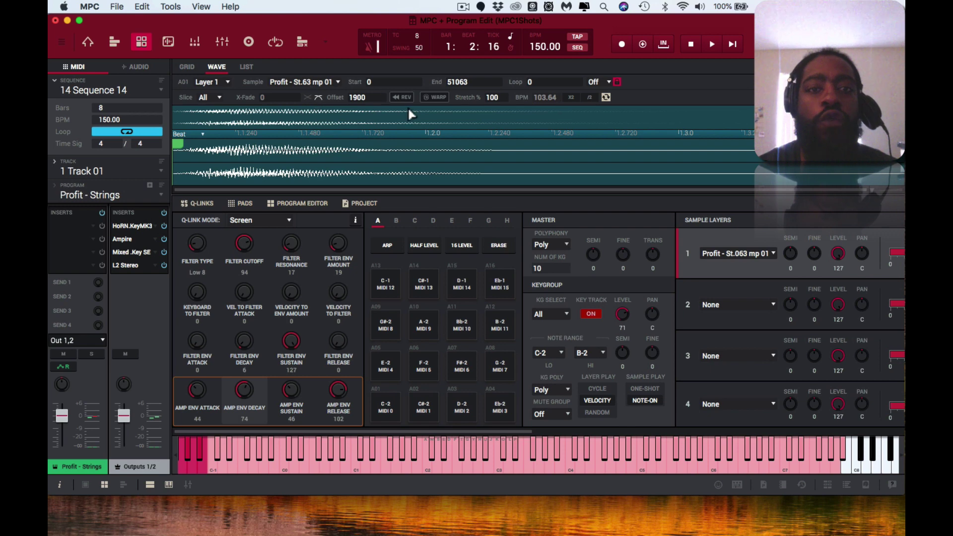
{"action": "left_click", "coordinate": [435, 97]}
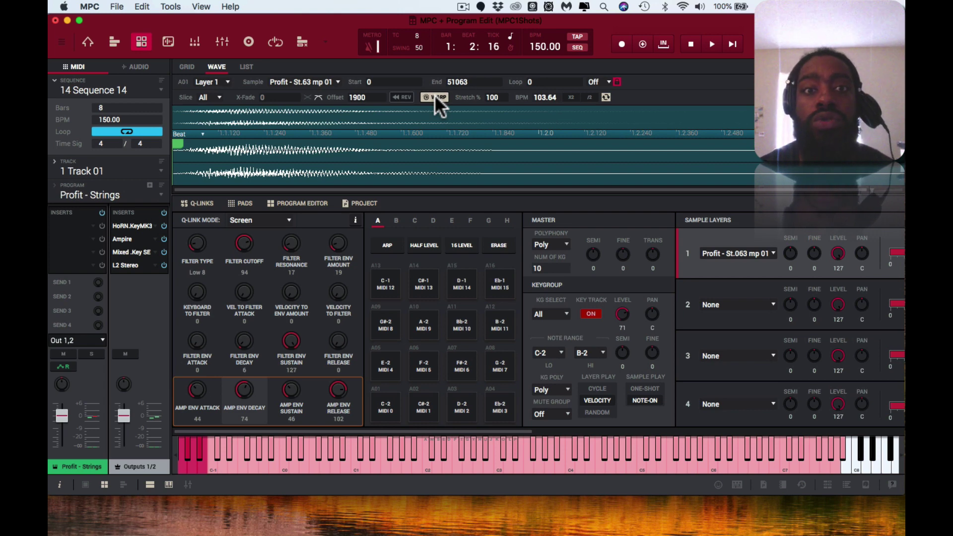
{"action": "key", "text": "space"}
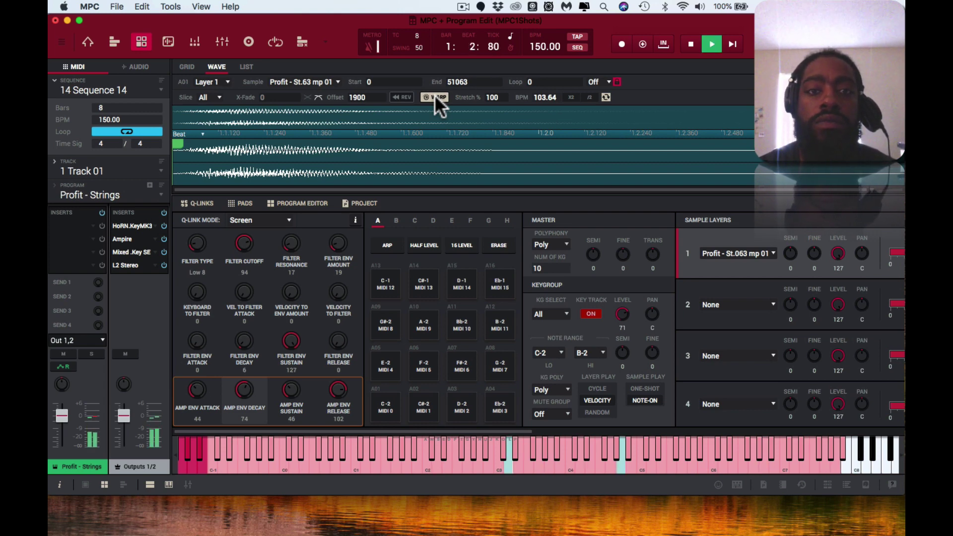
{"action": "left_click", "coordinate": [435, 97]}
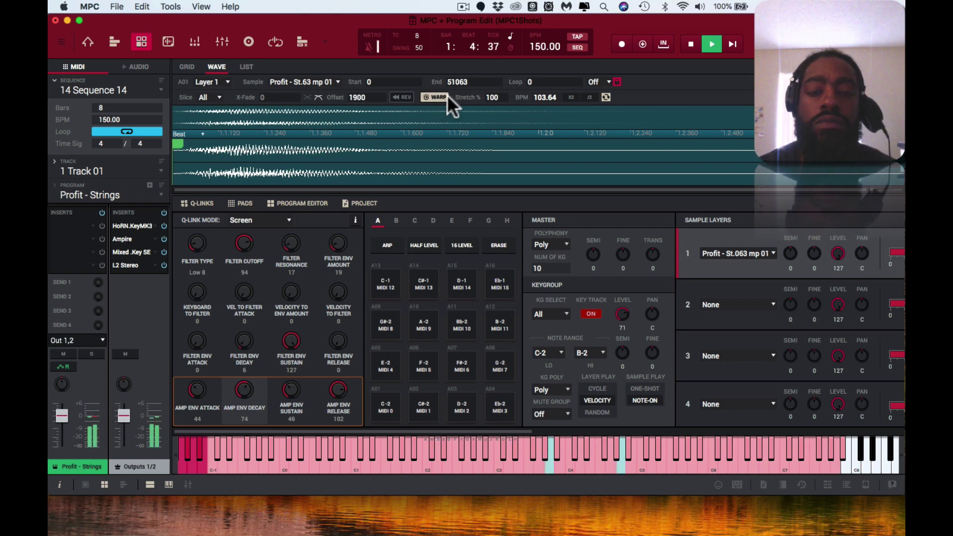
{"action": "key", "text": "space"}
{"action": "key", "text": "space"}
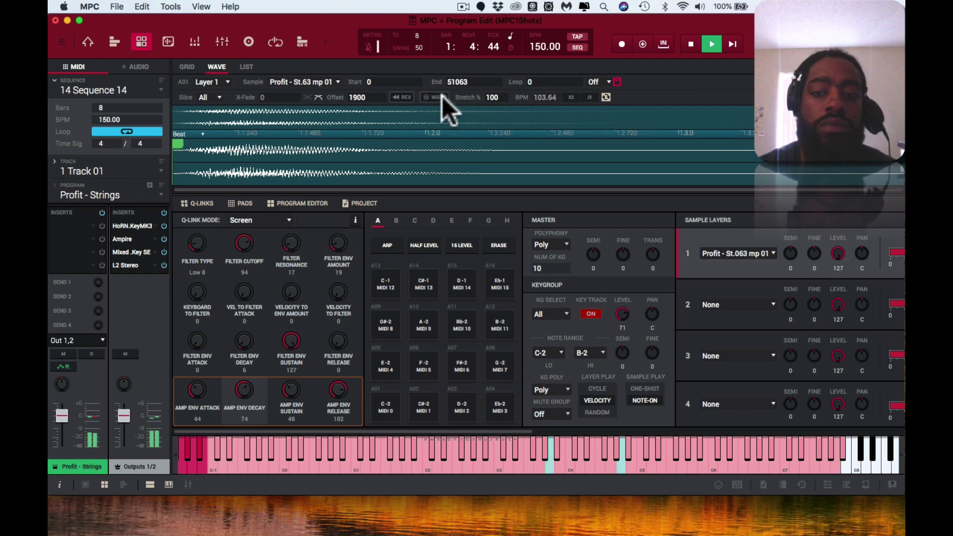
{"action": "key", "text": "space"}
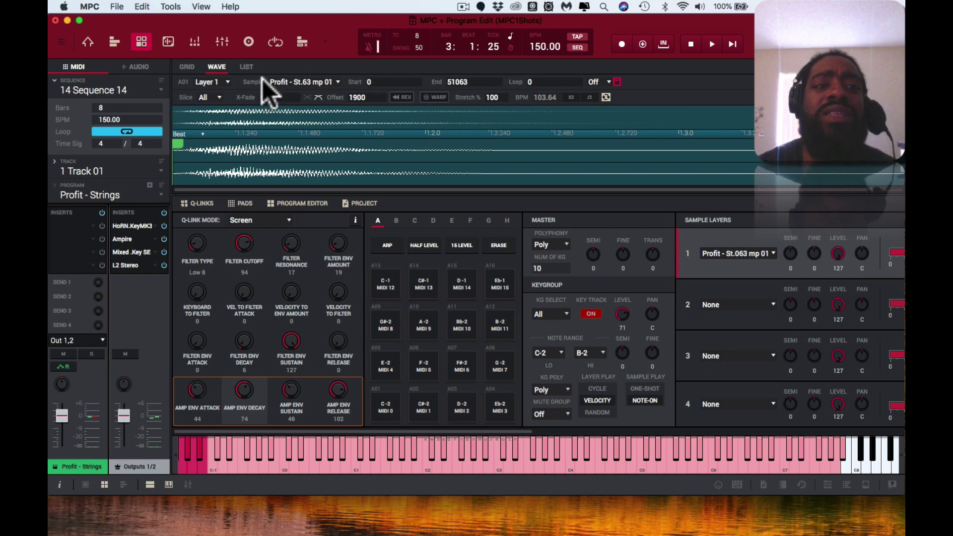
Load the bounced Track 01 (88) sample in Sample Edit and play it as a continuous loop.
{"action": "left_click", "coordinate": [170, 42]}
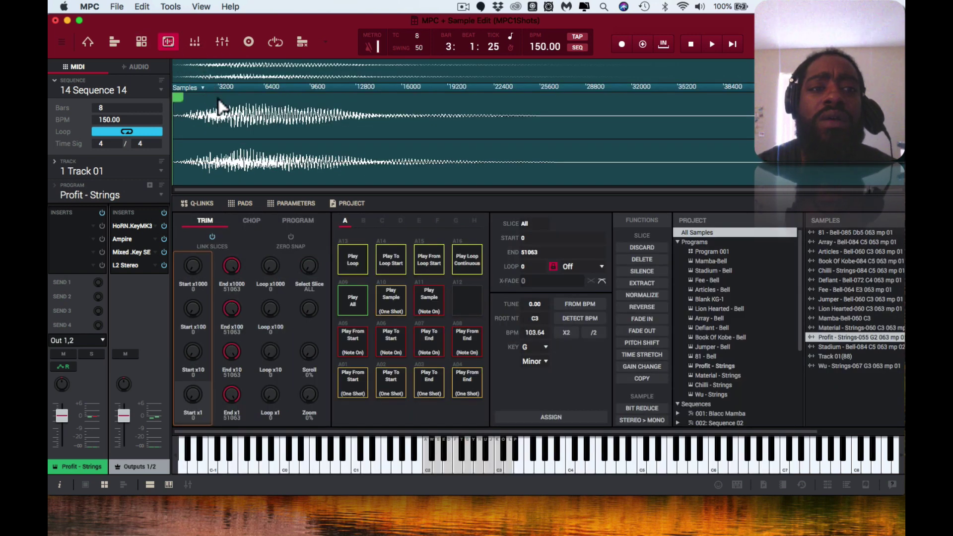
{"action": "left_click", "coordinate": [837, 354]}
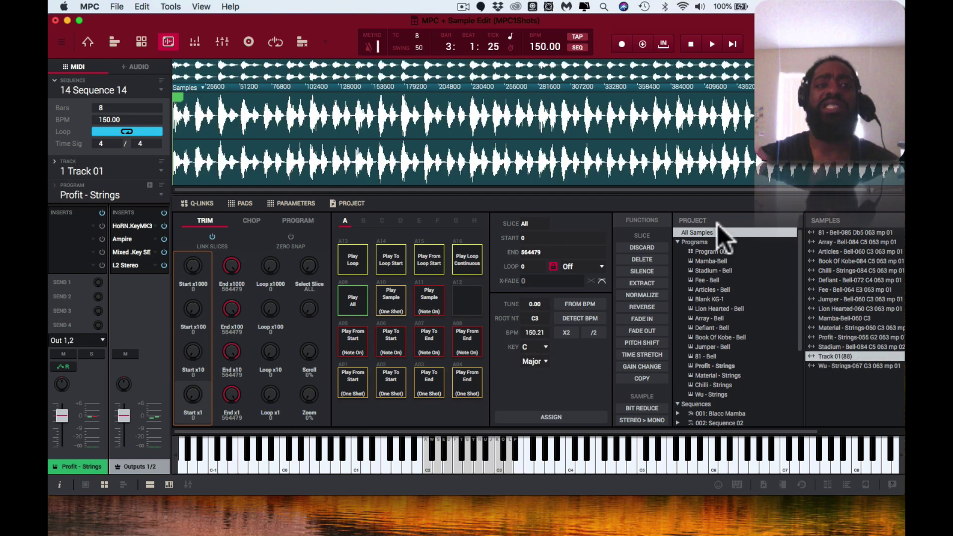
{"action": "left_click", "coordinate": [456, 260]}
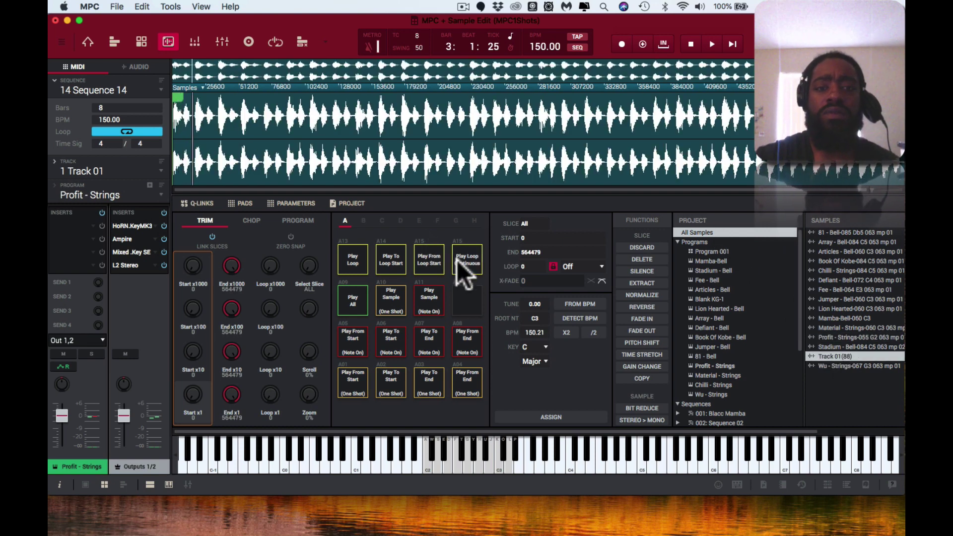